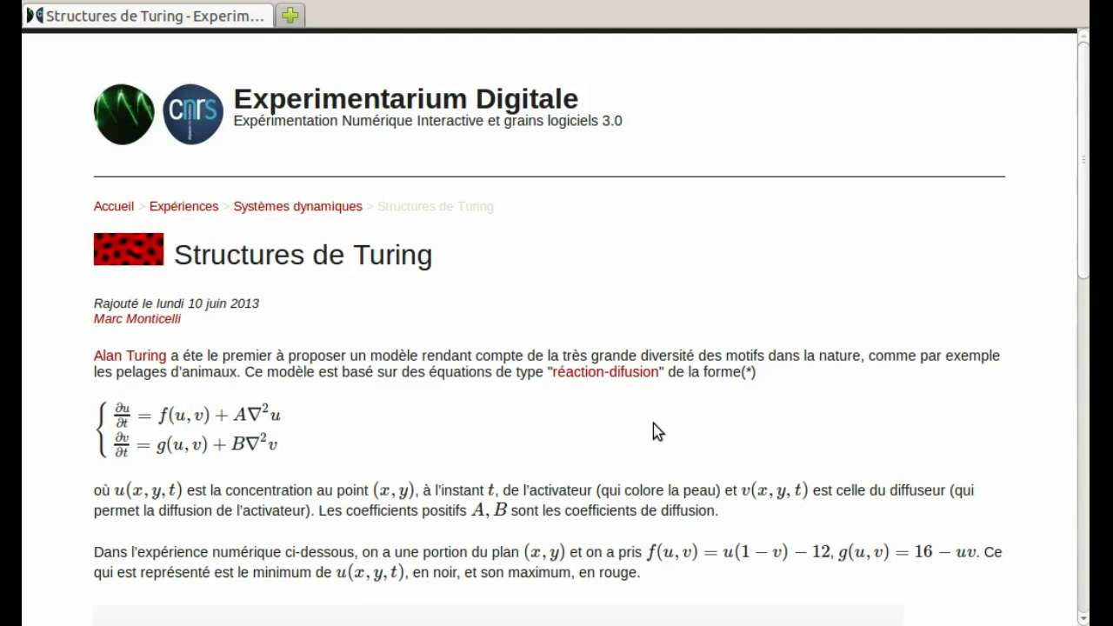
- Run the Turing pattern simulation with the Guépard configuration until distinct spots form, and stop it
{"action": "scroll", "coordinate": [653, 424], "scroll_direction": "down", "scroll_amount": 6}
{"action": "scroll", "coordinate": [653, 424], "scroll_direction": "down", "scroll_amount": 1}
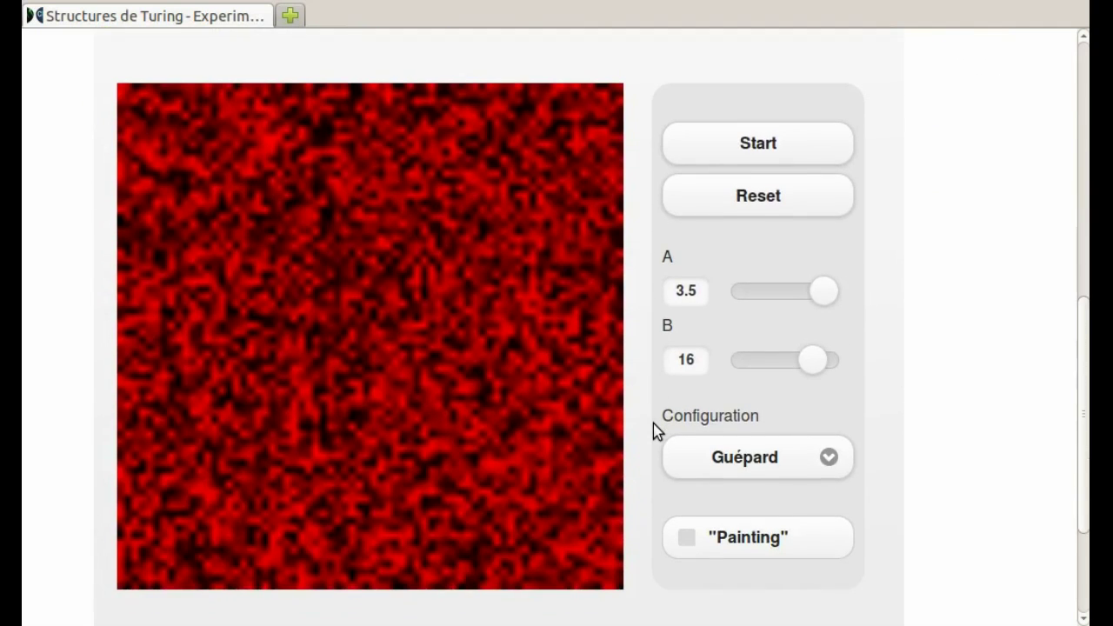
{"action": "scroll", "coordinate": [653, 424], "scroll_direction": "down", "scroll_amount": 1}
{"action": "scroll", "coordinate": [653, 424], "scroll_direction": "up", "scroll_amount": 1}
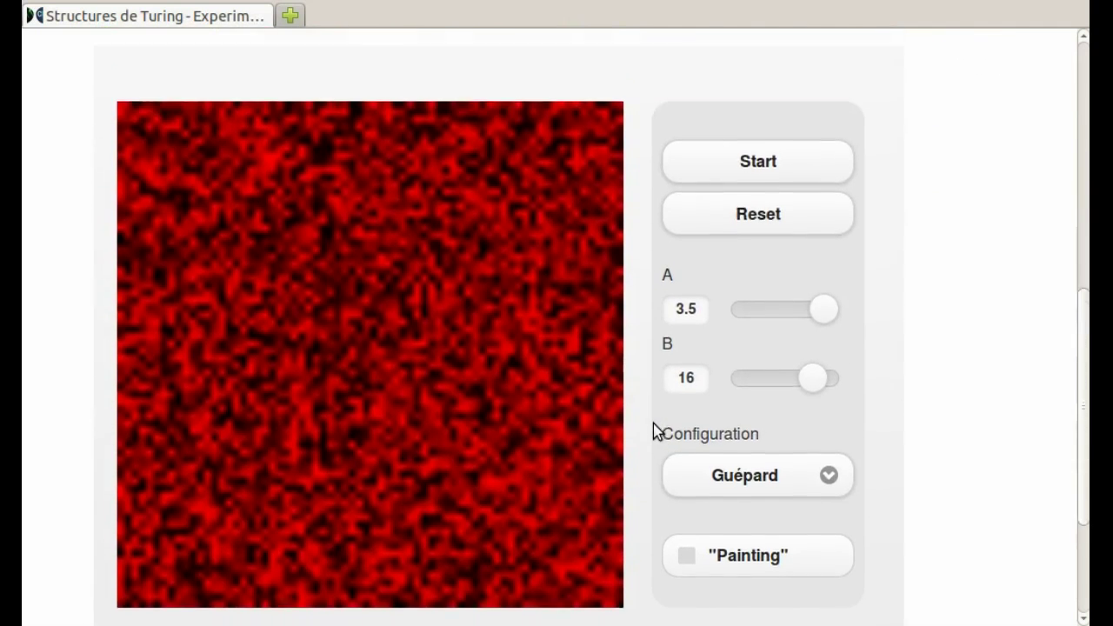
{"action": "scroll", "coordinate": [654, 424], "scroll_direction": "down", "scroll_amount": 1}
{"action": "scroll", "coordinate": [653, 433], "scroll_direction": "down", "scroll_amount": 1}
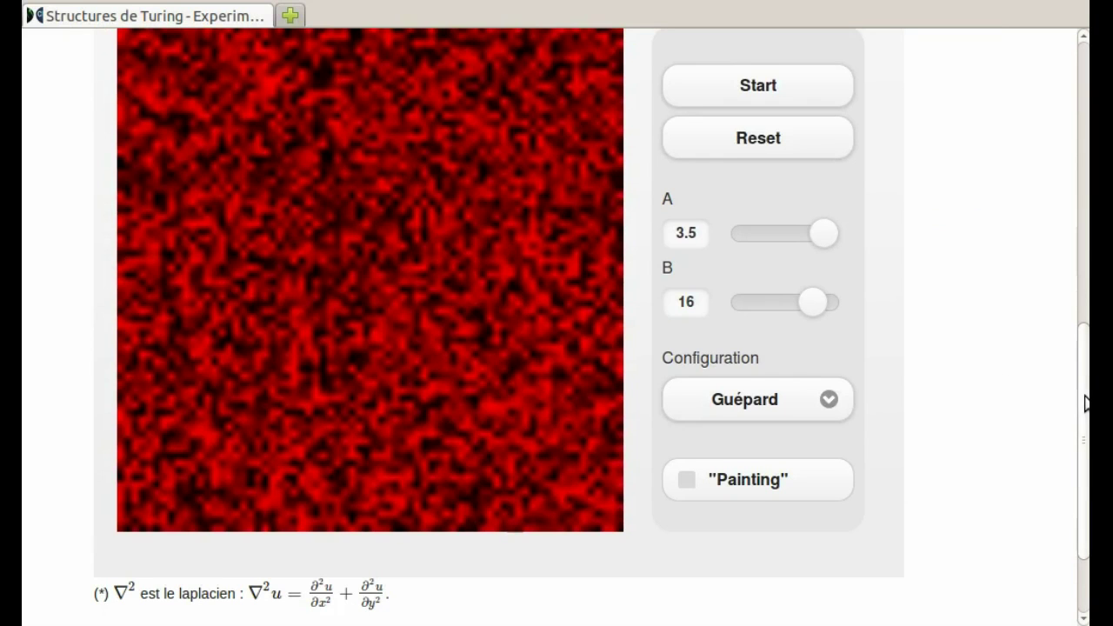
{"action": "left_click_drag", "start_coordinate": [1083, 403], "coordinate": [1085, 395]}
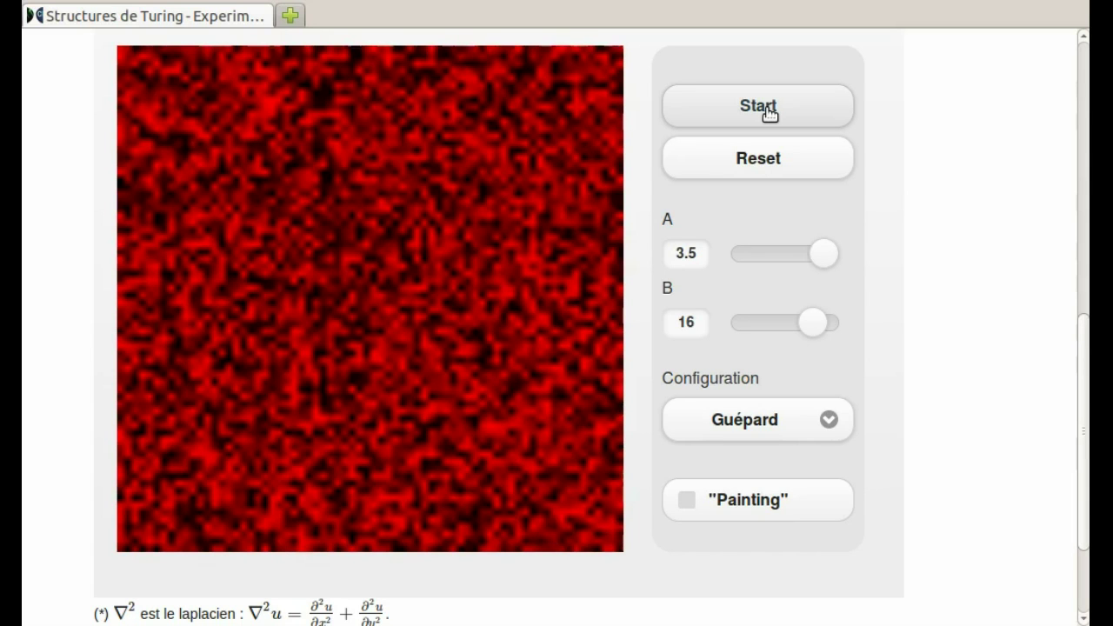
{"action": "left_click", "coordinate": [758, 107]}
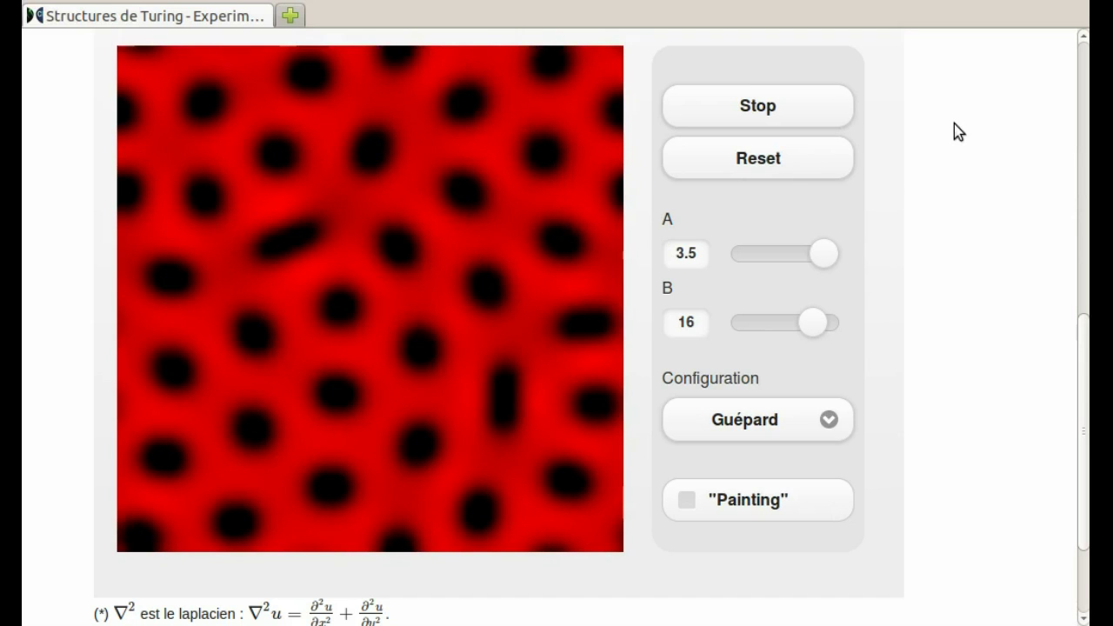
{"action": "left_click", "coordinate": [795, 114]}
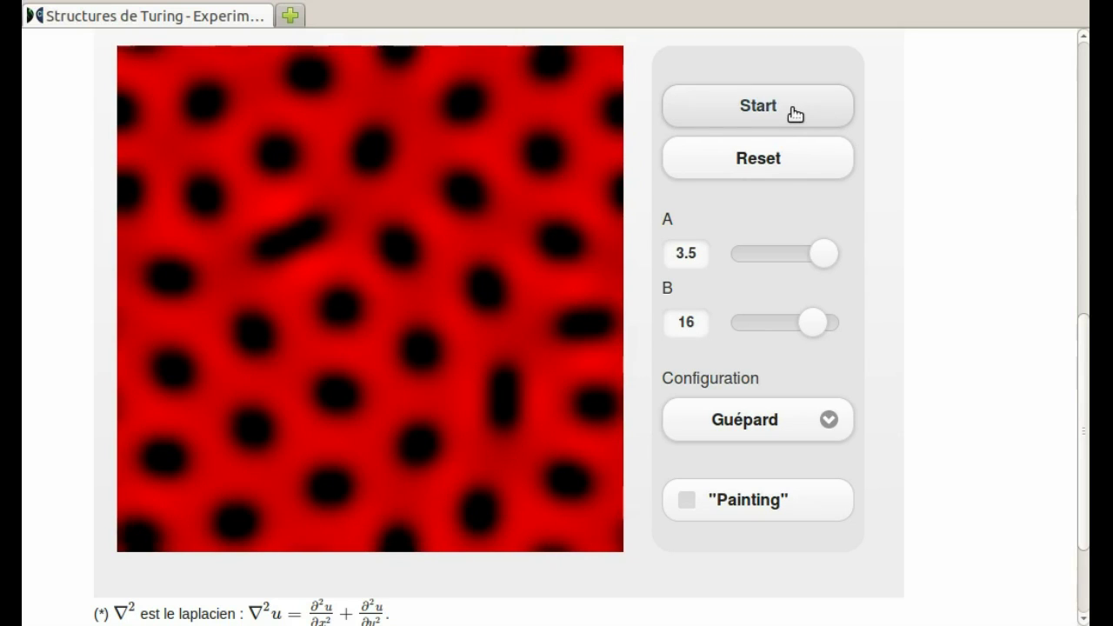
- Reset the Guépard simulation to a new random initial state and run it again until spots form, stopping it at that point
{"action": "left_click", "coordinate": [782, 161]}
{"action": "left_click", "coordinate": [782, 161]}
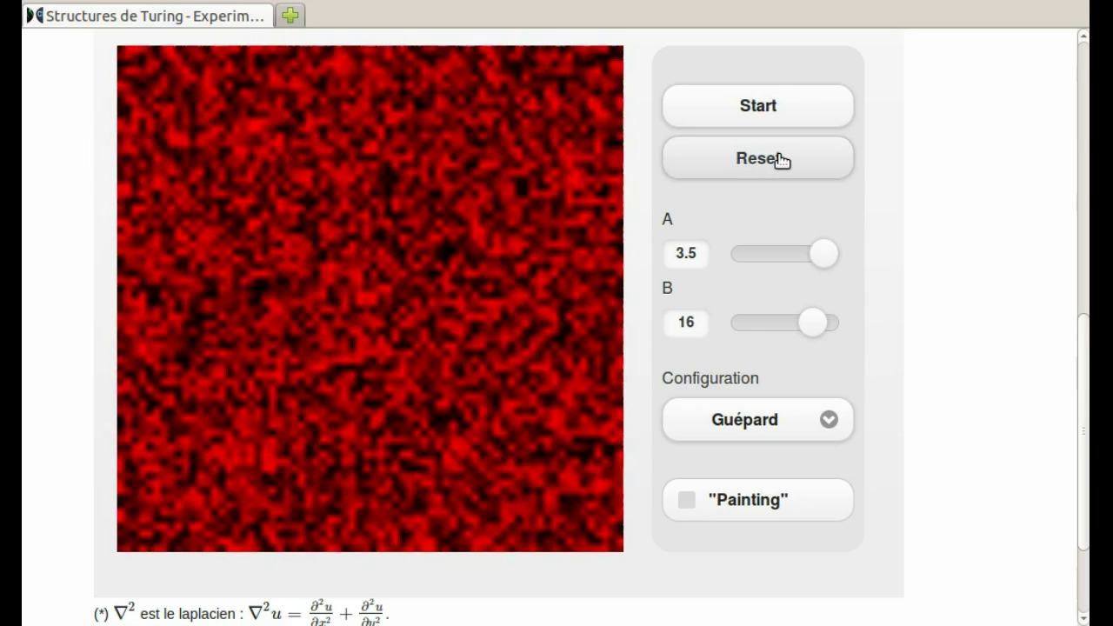
{"action": "left_click", "coordinate": [782, 161]}
{"action": "left_click", "coordinate": [782, 161]}
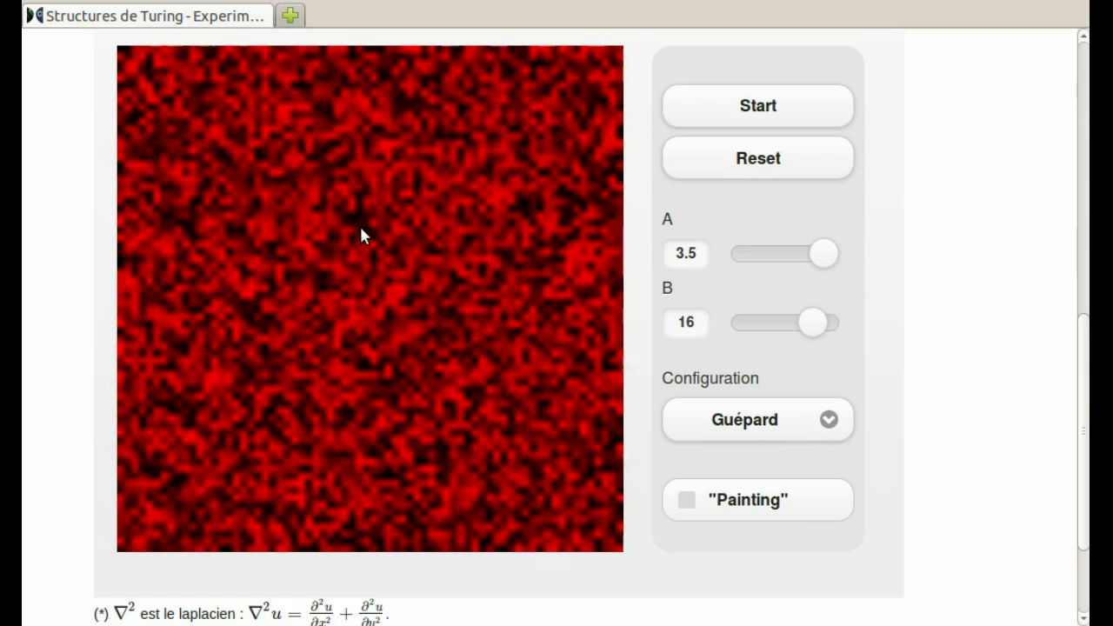
{"action": "left_click", "coordinate": [716, 124]}
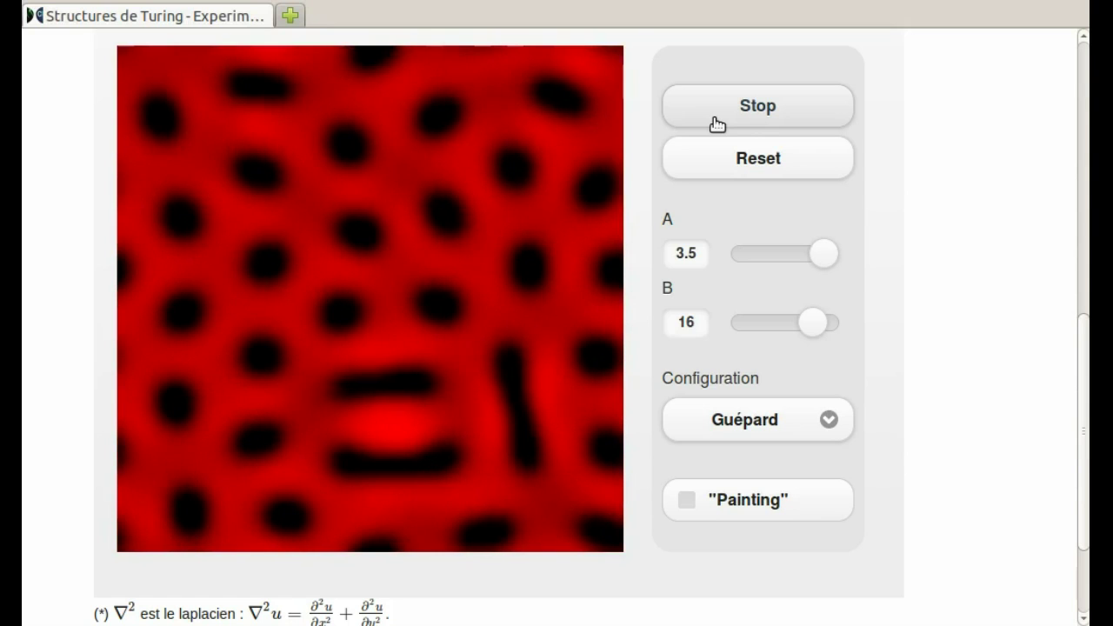
{"action": "left_click", "coordinate": [716, 124]}
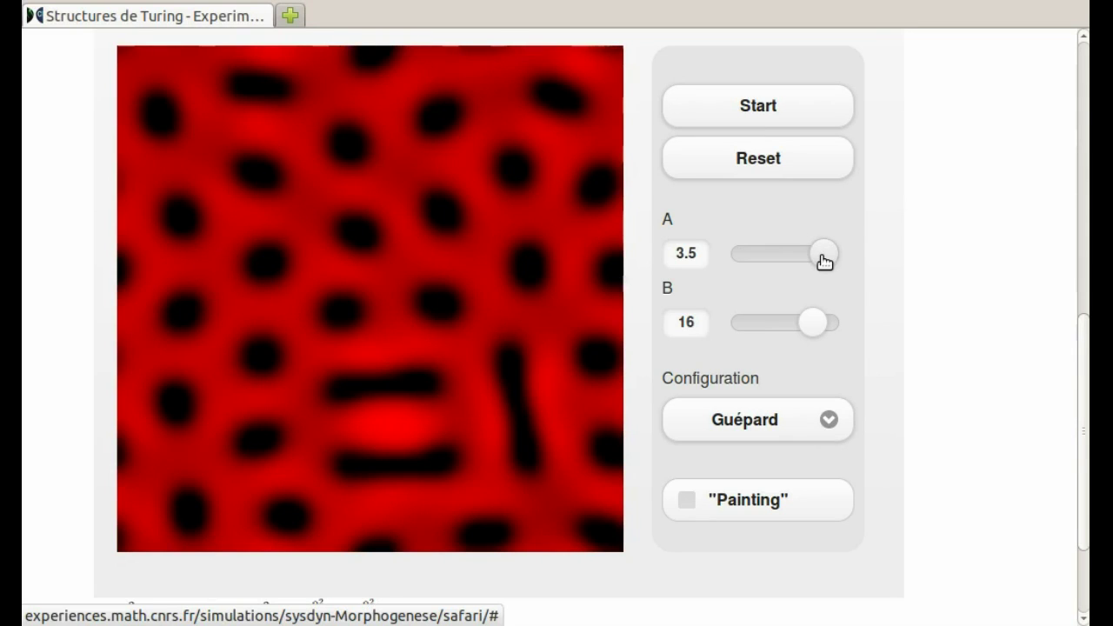
- Set diffusion coefficient B to 11.5 and run the simulation from fresh random initial states
{"action": "mouse_move", "coordinate": [824, 261]}
{"action": "left_click_drag", "start_coordinate": [811, 321], "coordinate": [785, 322]}
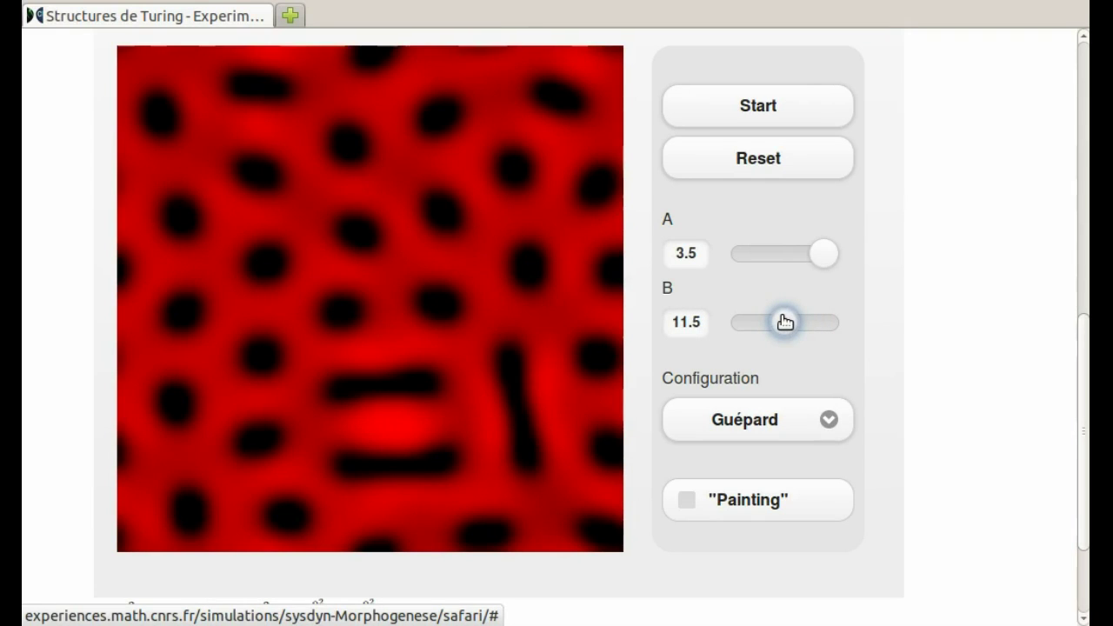
{"action": "left_click", "coordinate": [765, 167]}
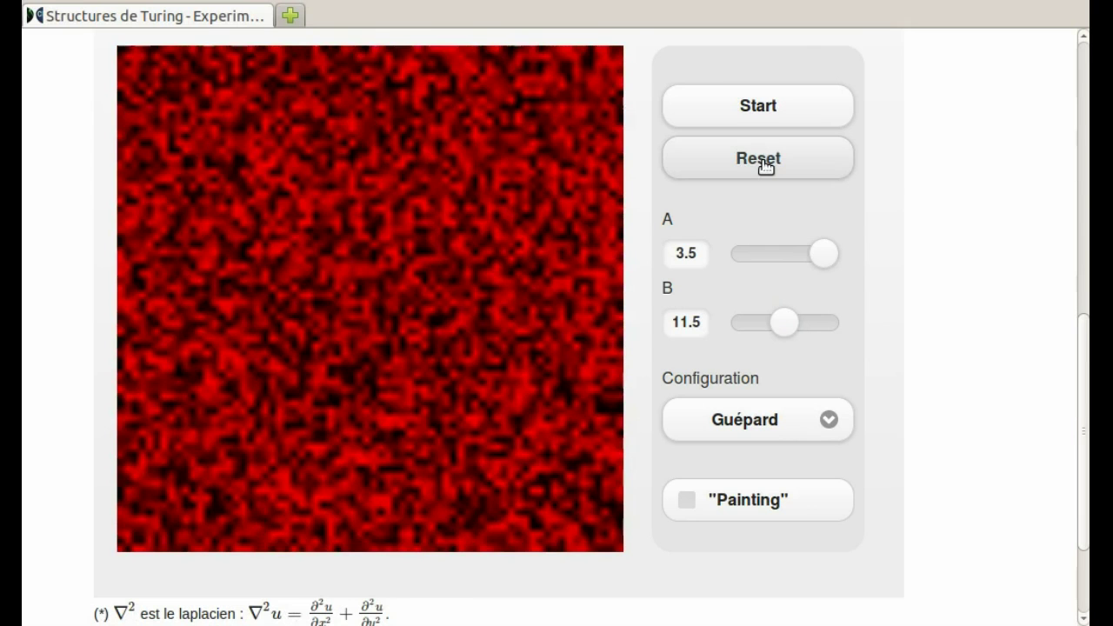
{"action": "left_click", "coordinate": [779, 126]}
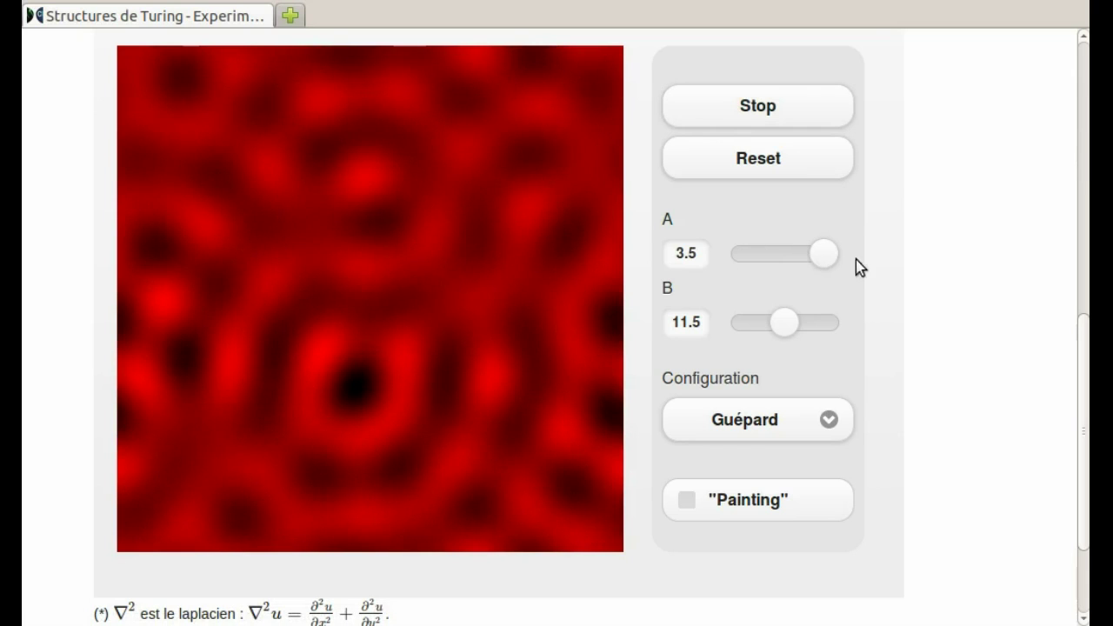
{"action": "mouse_move", "coordinate": [833, 262]}
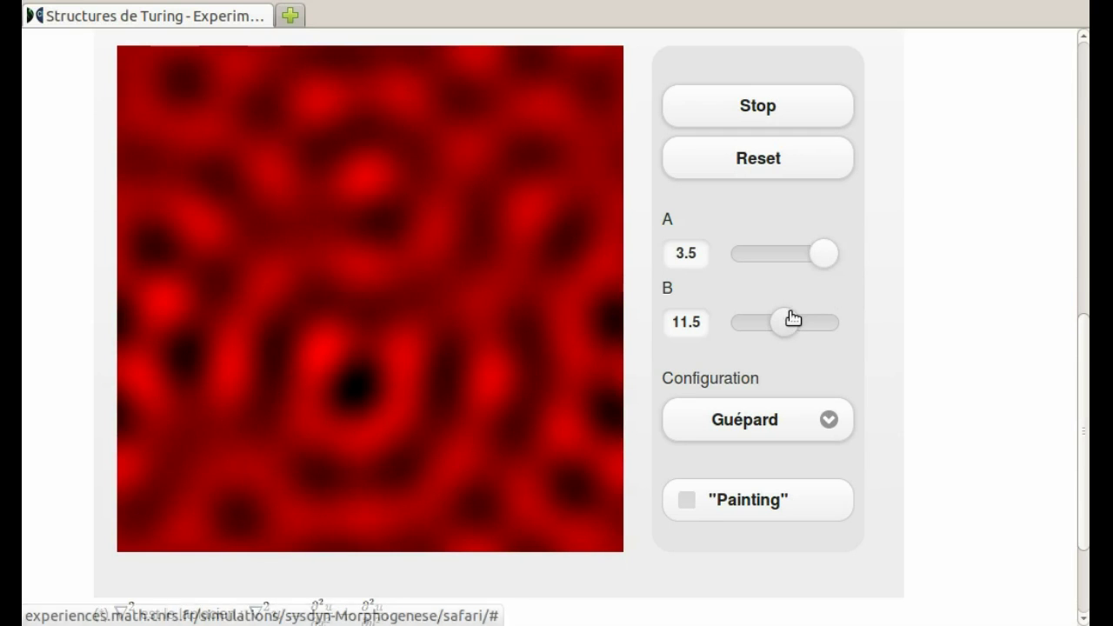
{"action": "left_click", "coordinate": [750, 161]}
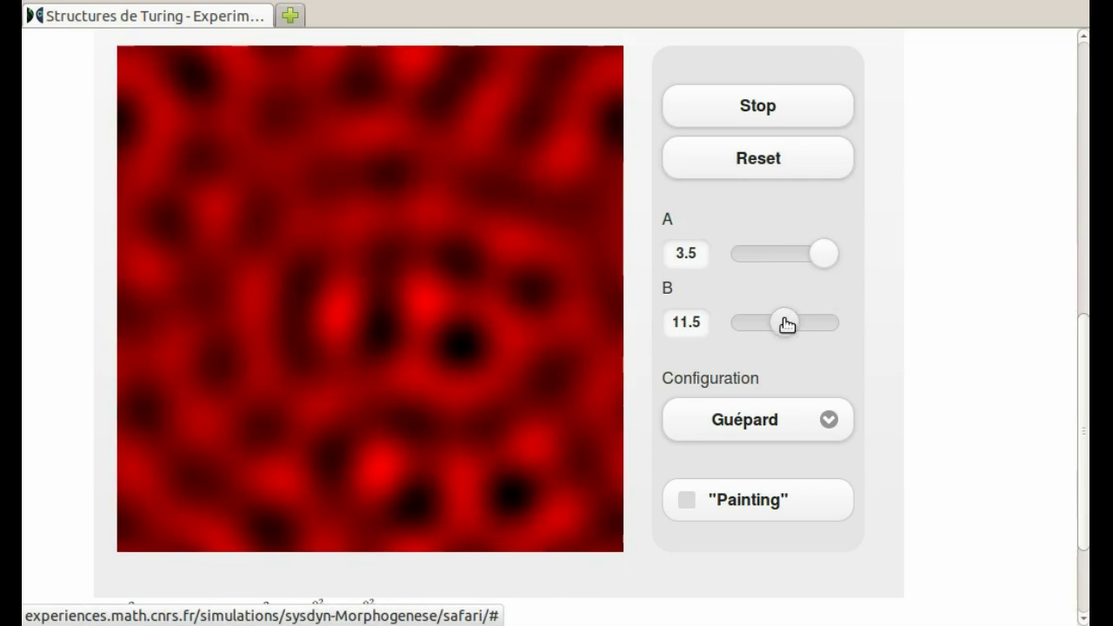
- Lower coefficient B to 9.46 and rerun the simulation from several new random states before stopping it
{"action": "left_click_drag", "start_coordinate": [787, 323], "coordinate": [773, 323]}
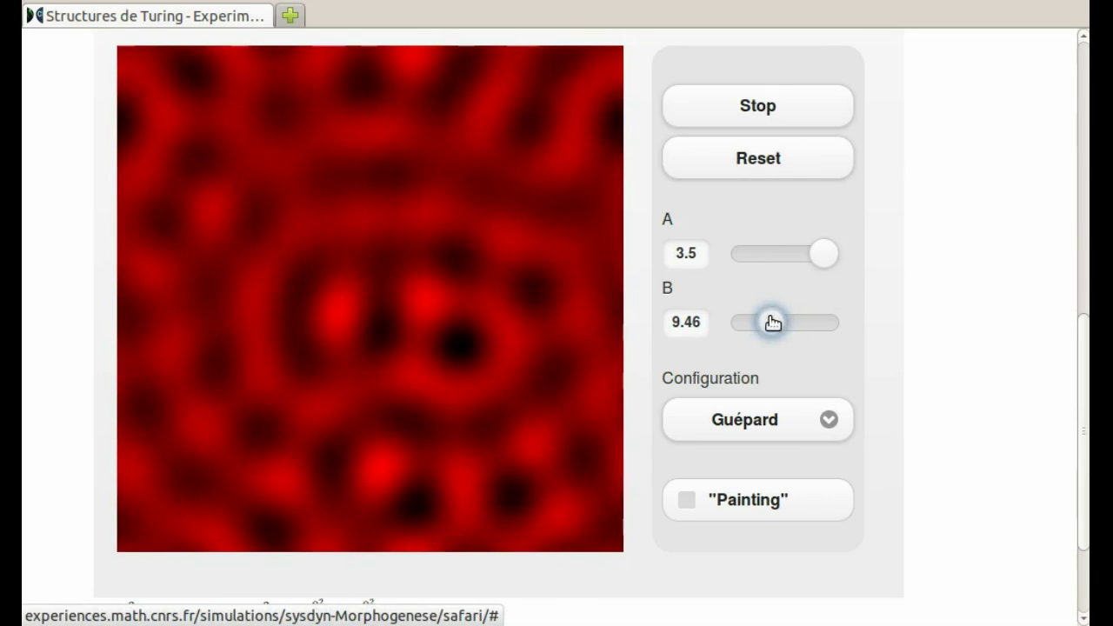
{"action": "left_click", "coordinate": [733, 163]}
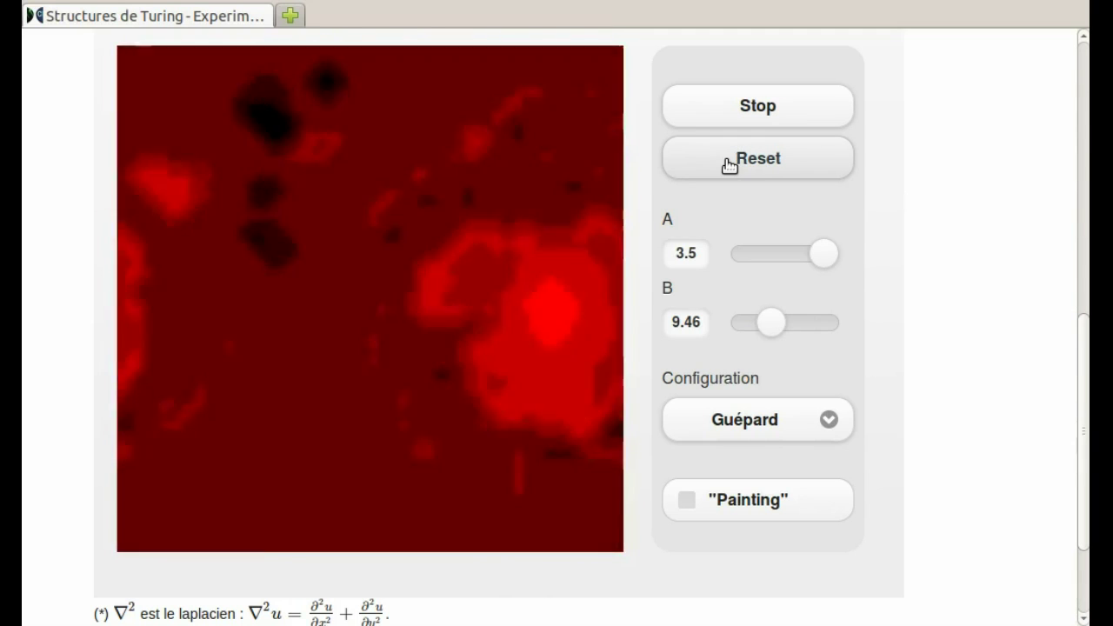
{"action": "left_click", "coordinate": [729, 166]}
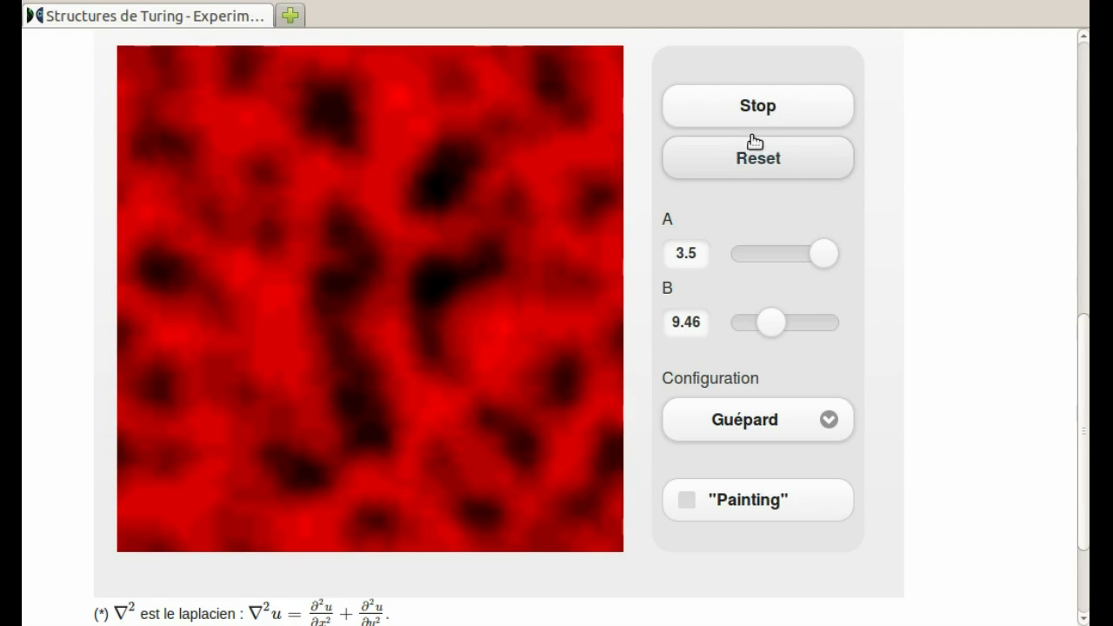
{"action": "left_click", "coordinate": [749, 161]}
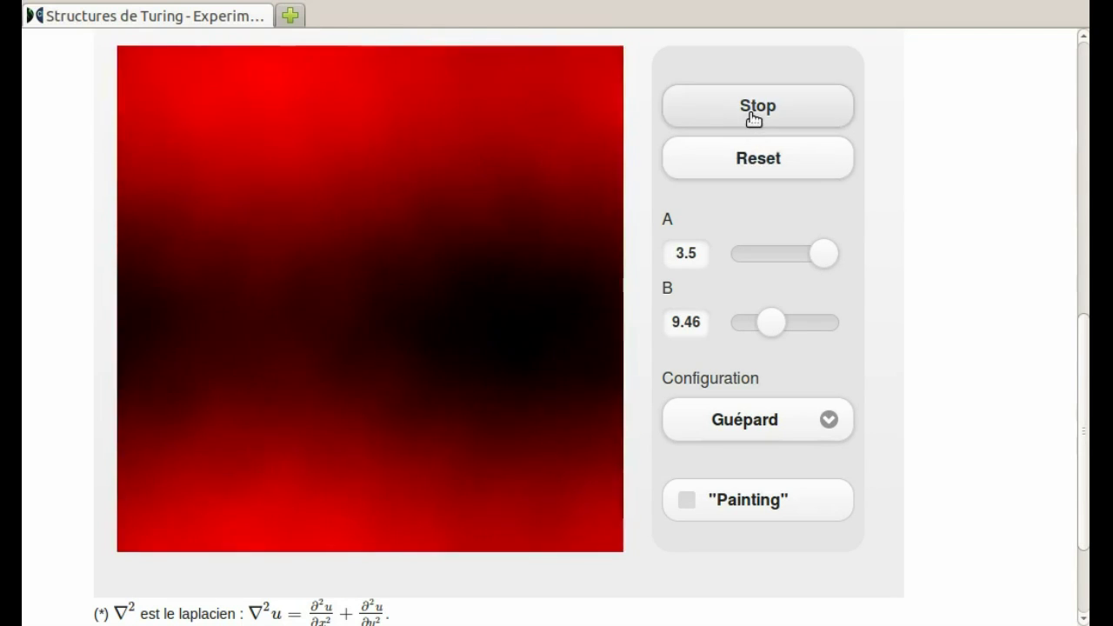
{"action": "left_click", "coordinate": [753, 116]}
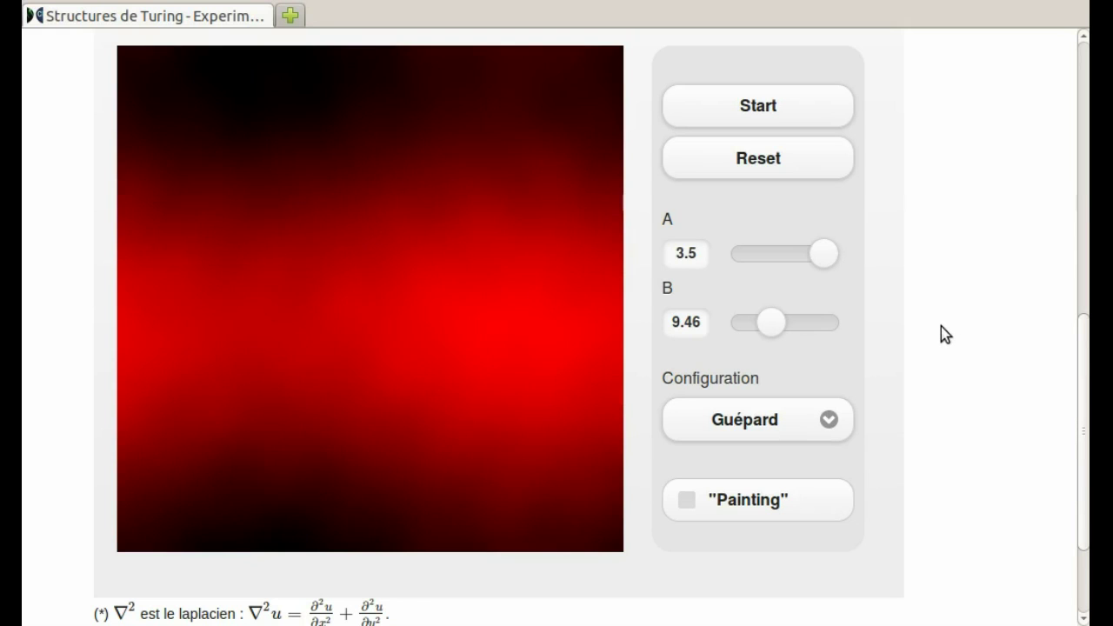
- Switch the configuration to Grêle and start the simulation from a fresh random state
{"action": "left_click", "coordinate": [829, 421]}
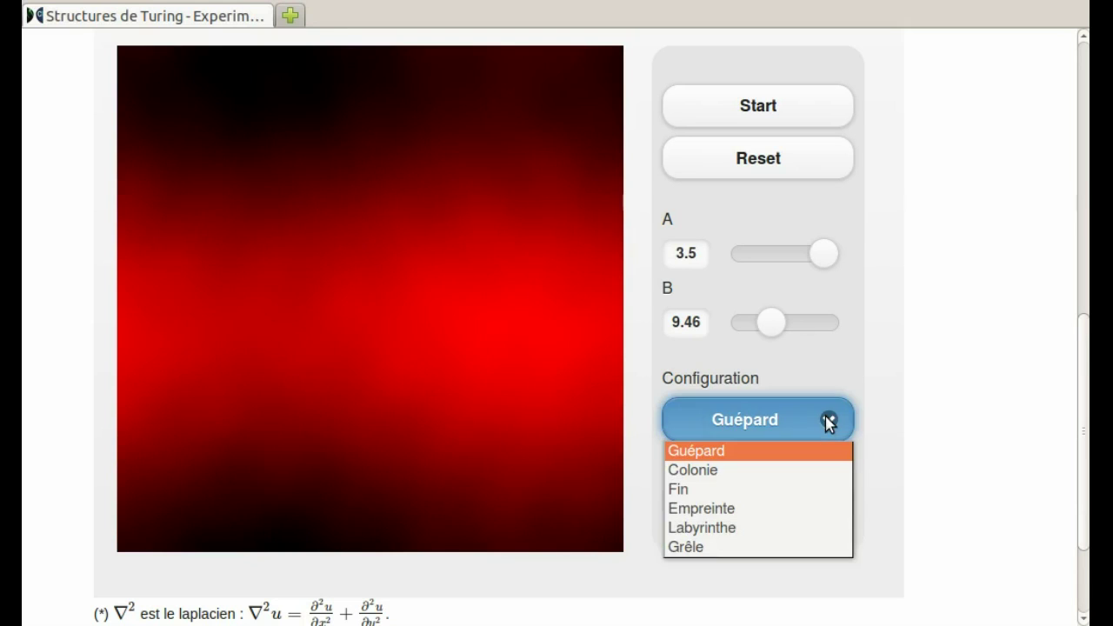
{"action": "left_click", "coordinate": [734, 546]}
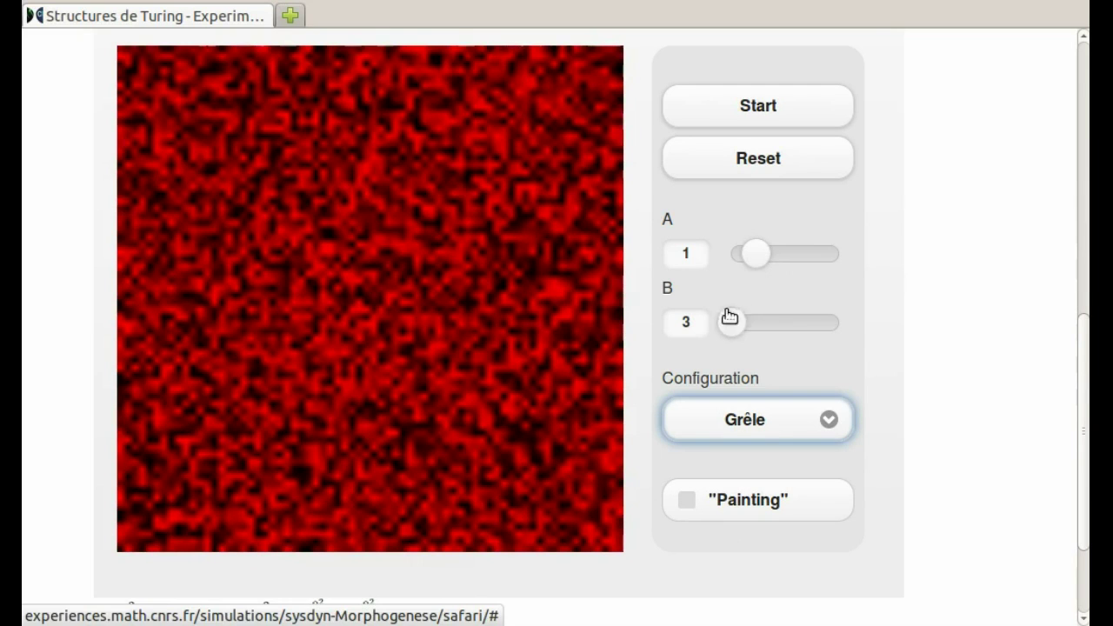
{"action": "left_click", "coordinate": [742, 159]}
{"action": "left_click", "coordinate": [754, 118]}
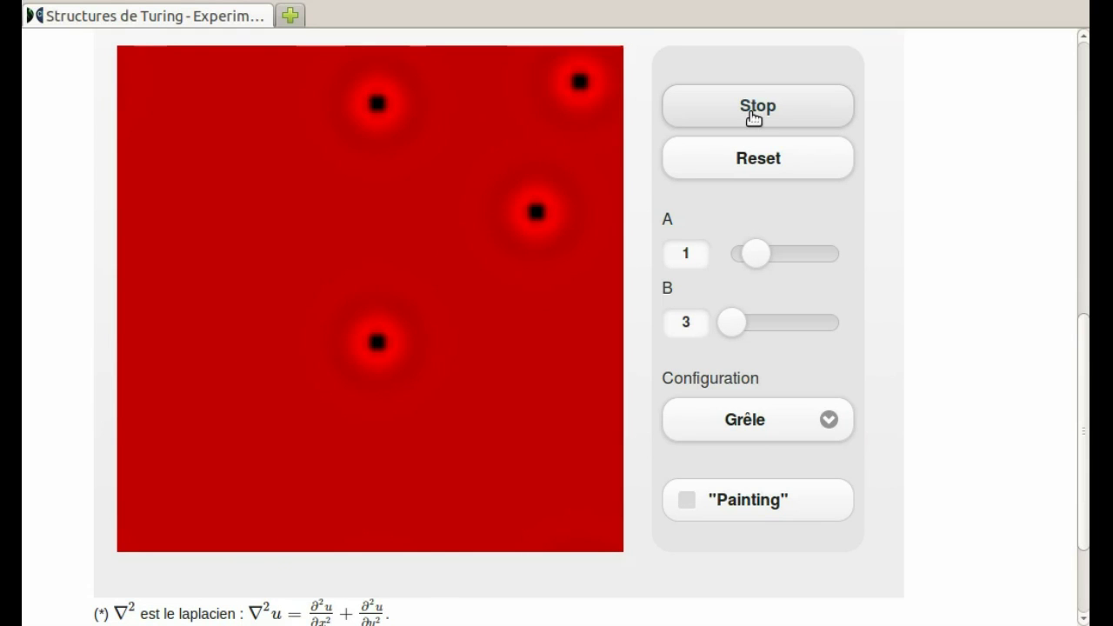
- Reset the running Grêle simulation several times to compare the resulting patterns, and stop it
{"action": "left_click", "coordinate": [759, 158]}
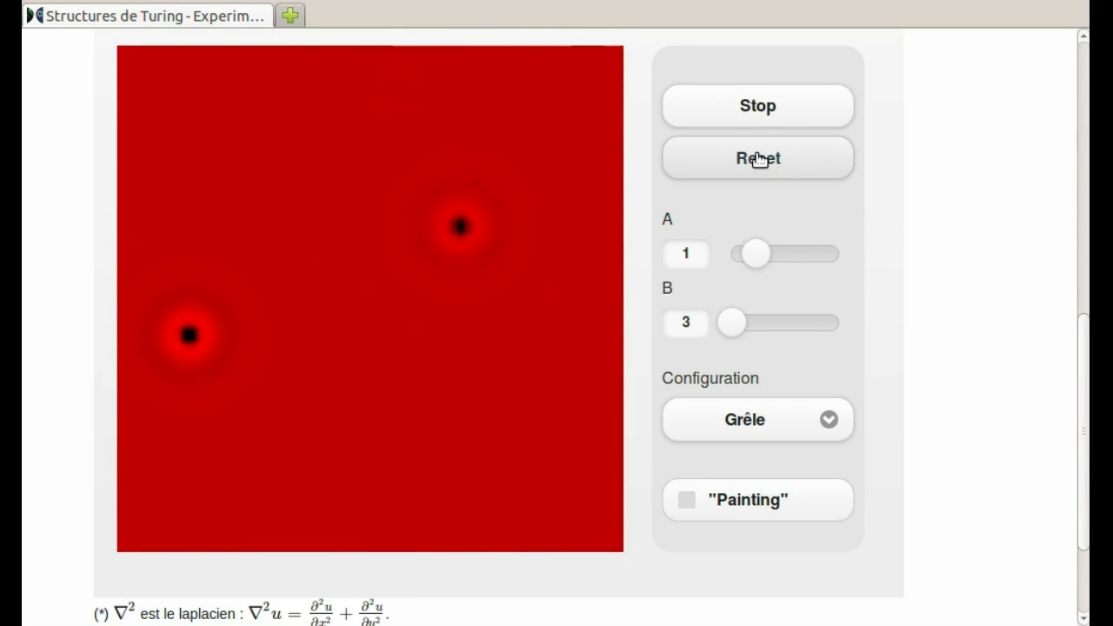
{"action": "left_click", "coordinate": [753, 164]}
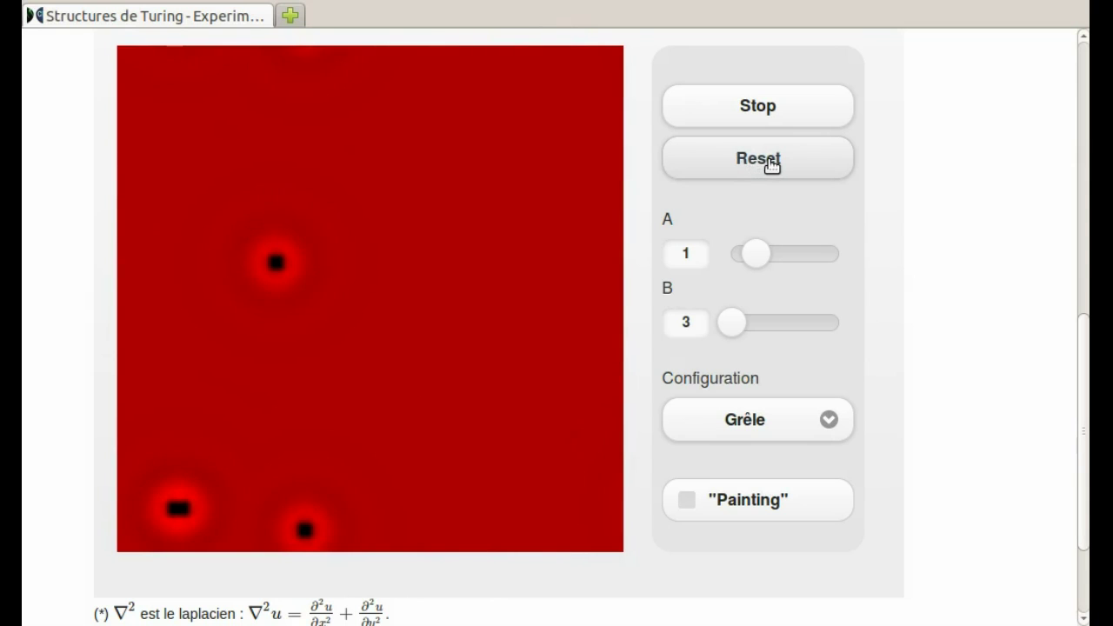
{"action": "left_click", "coordinate": [771, 162]}
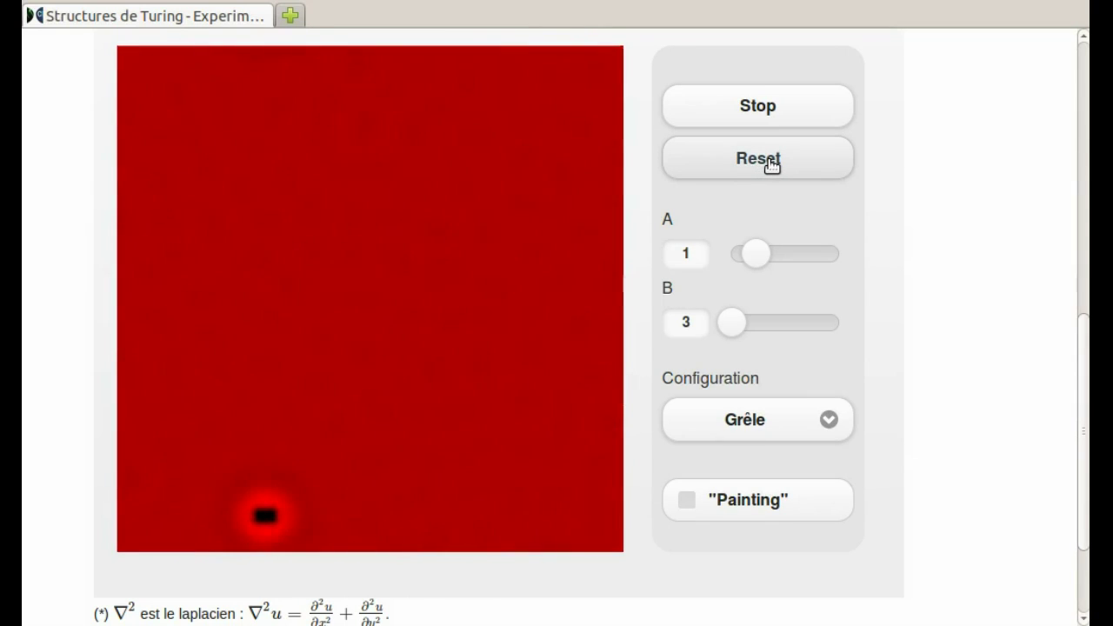
{"action": "left_click", "coordinate": [764, 113]}
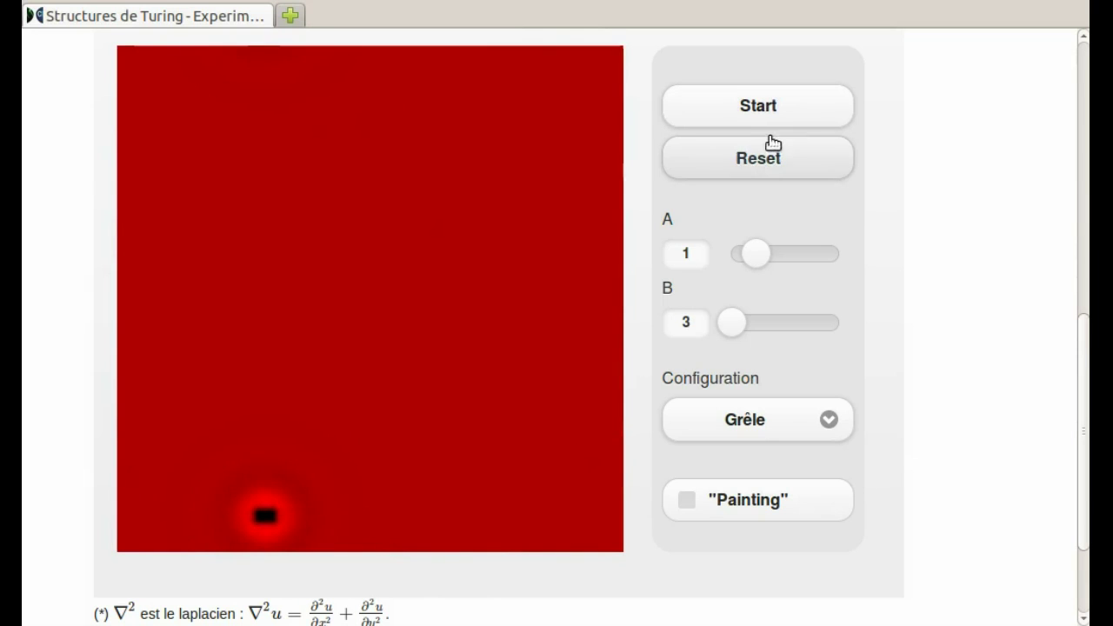
- Restart the stopped Grêle simulation from a new random state, reset it once more during the run, and stop it
{"action": "left_click", "coordinate": [774, 156]}
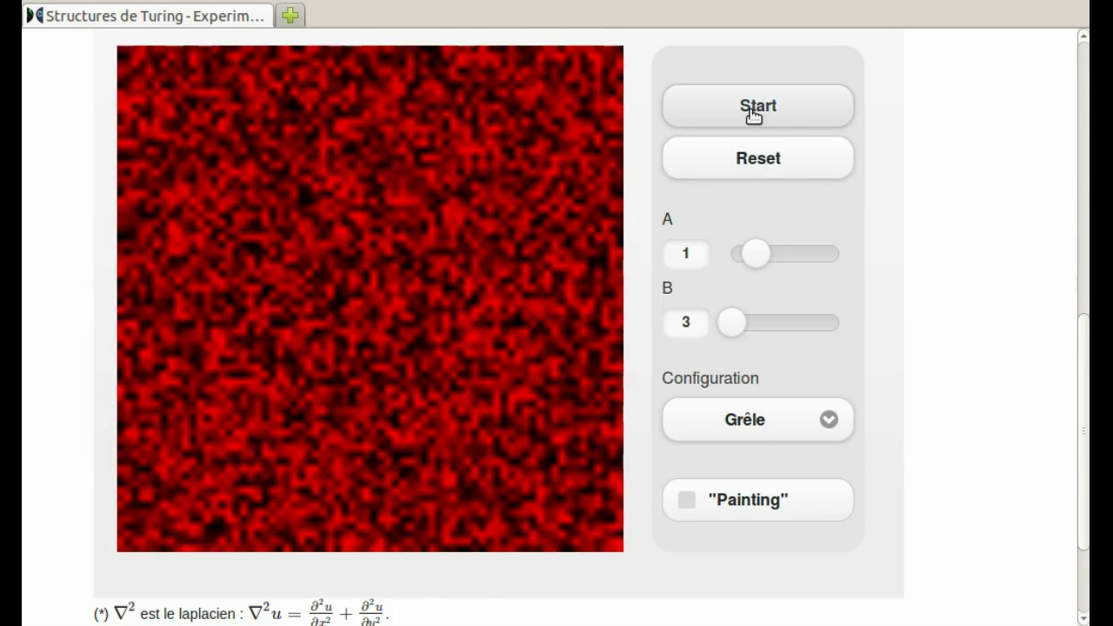
{"action": "left_click", "coordinate": [753, 115]}
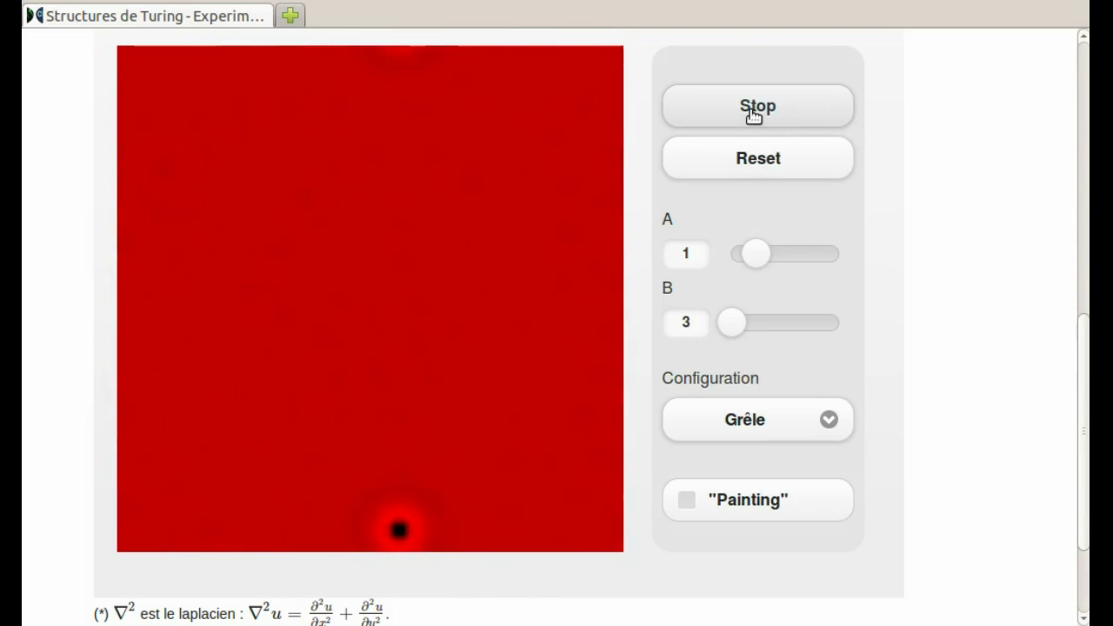
{"action": "left_click", "coordinate": [745, 164]}
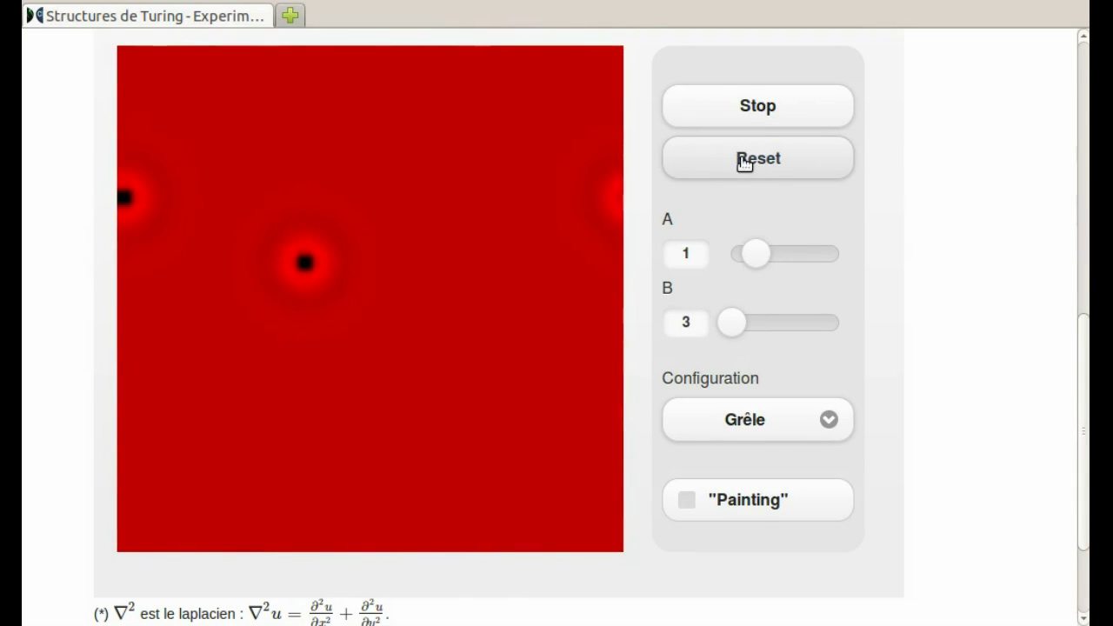
{"action": "left_click", "coordinate": [781, 106]}
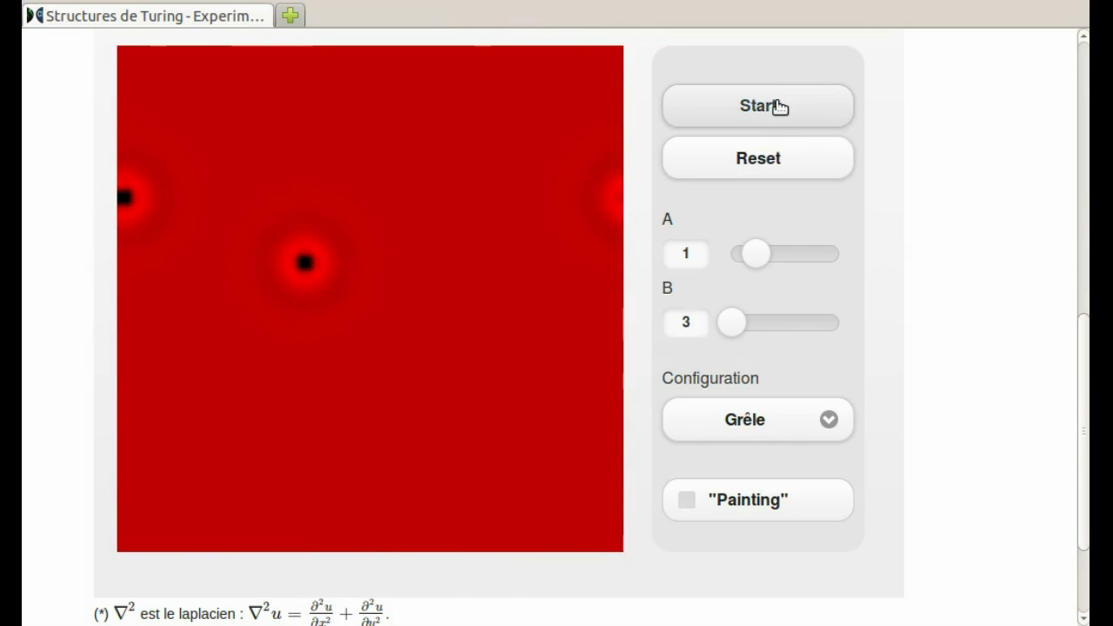
- Switch the configuration to Guépard and start the simulation with its preset coefficients
{"action": "left_click", "coordinate": [827, 418]}
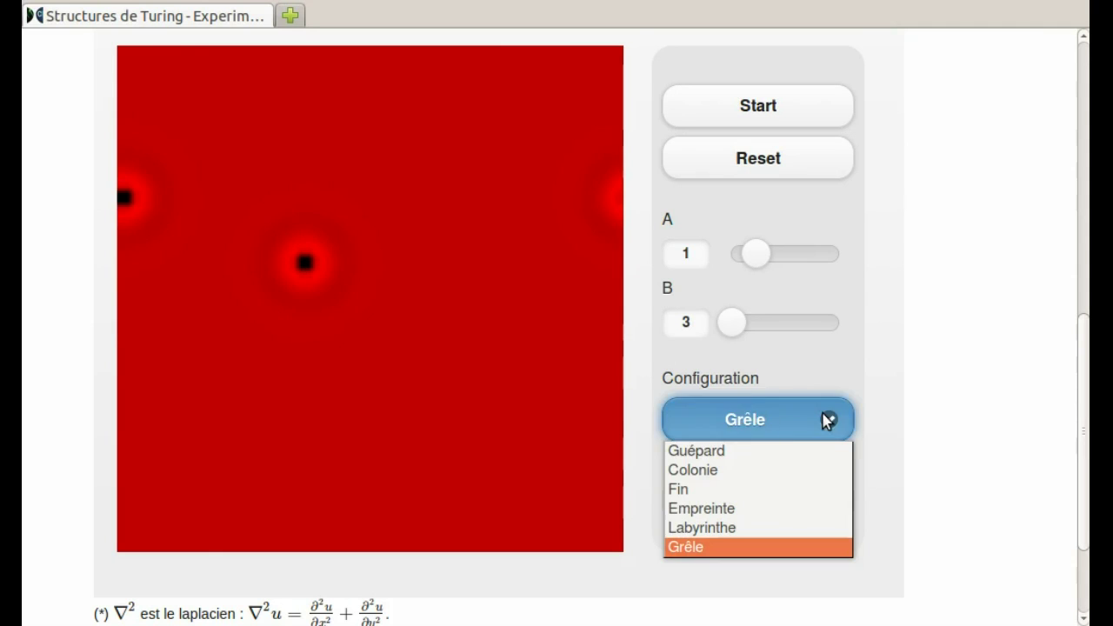
{"action": "left_click", "coordinate": [684, 453]}
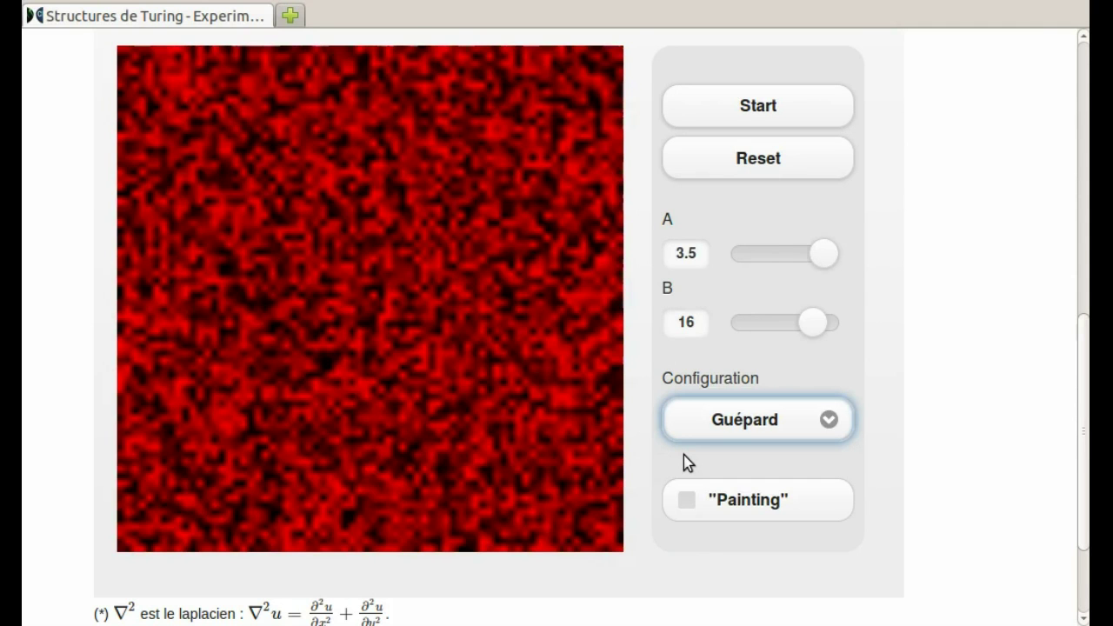
{"action": "left_click", "coordinate": [1022, 463]}
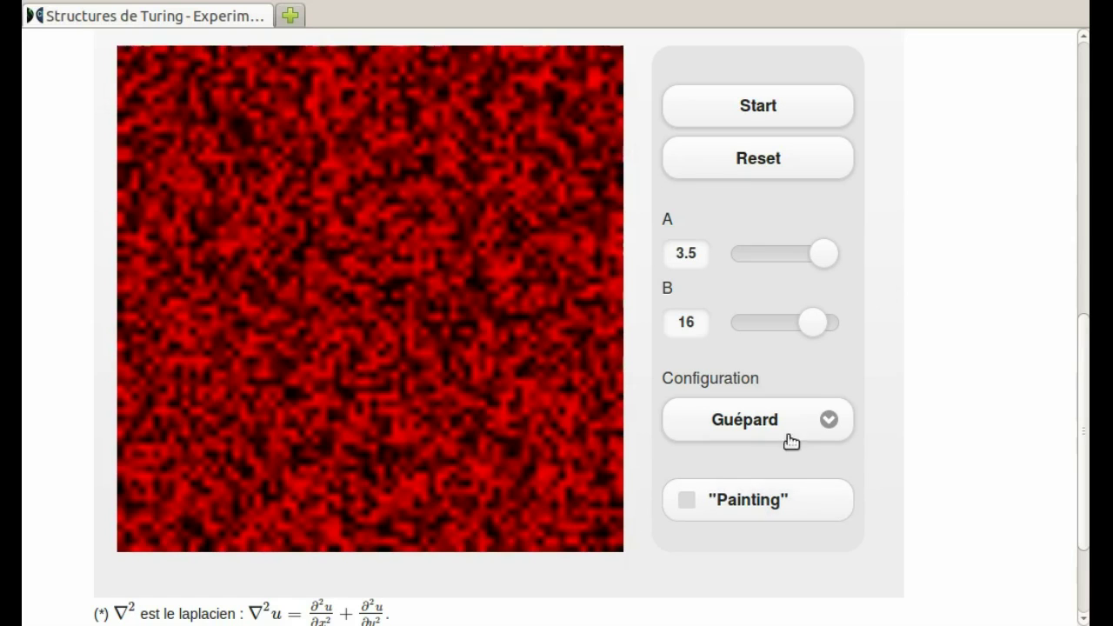
{"action": "left_click", "coordinate": [829, 422]}
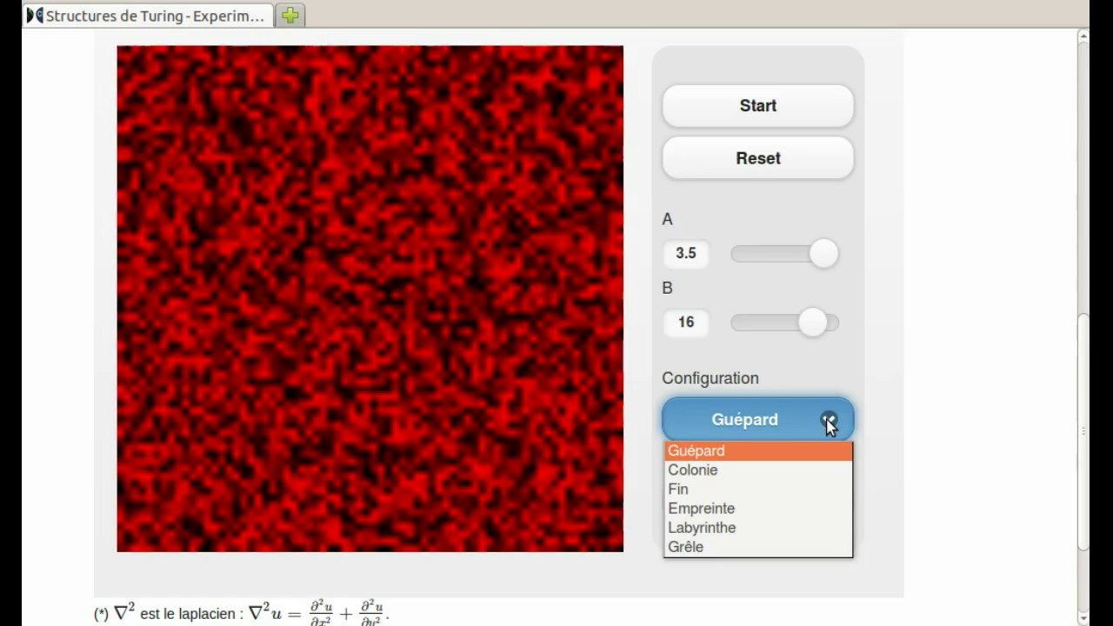
{"action": "left_click", "coordinate": [879, 415]}
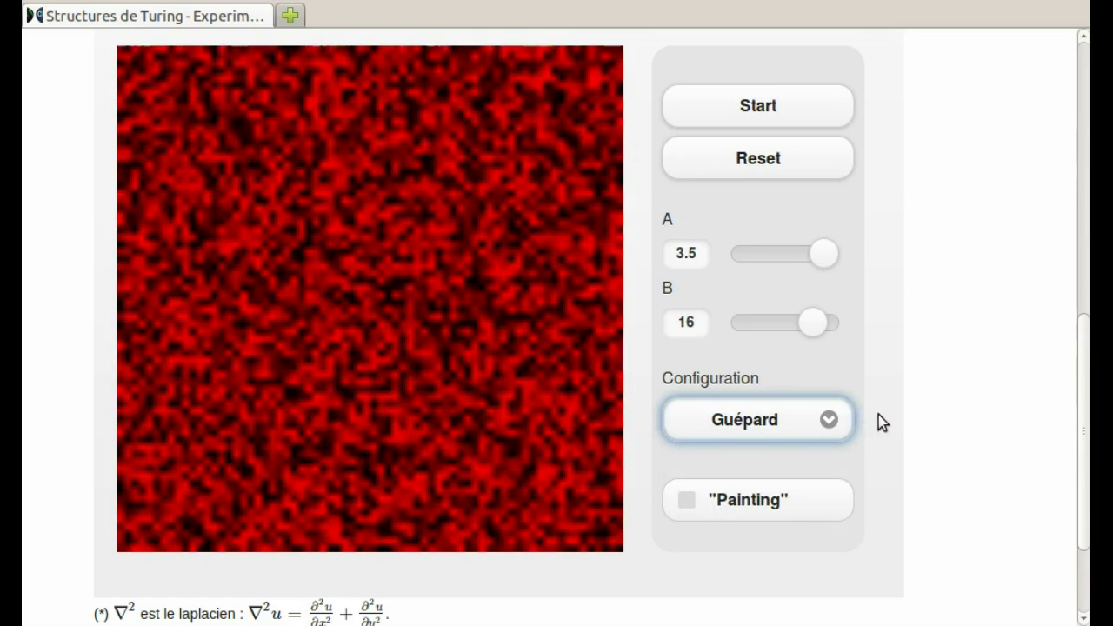
{"action": "left_click", "coordinate": [730, 108]}
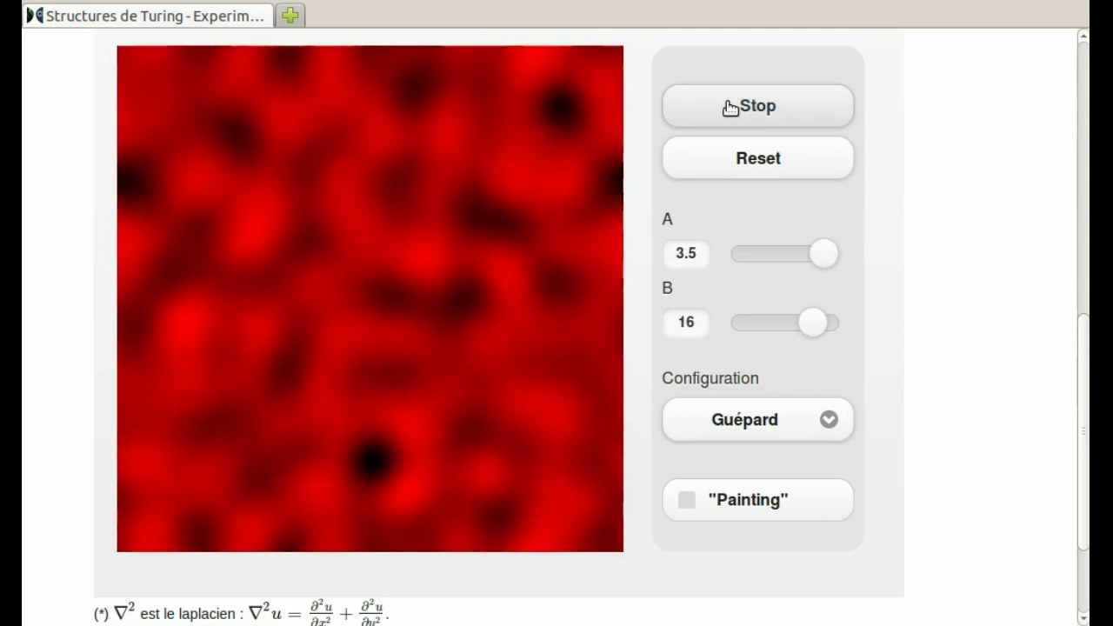